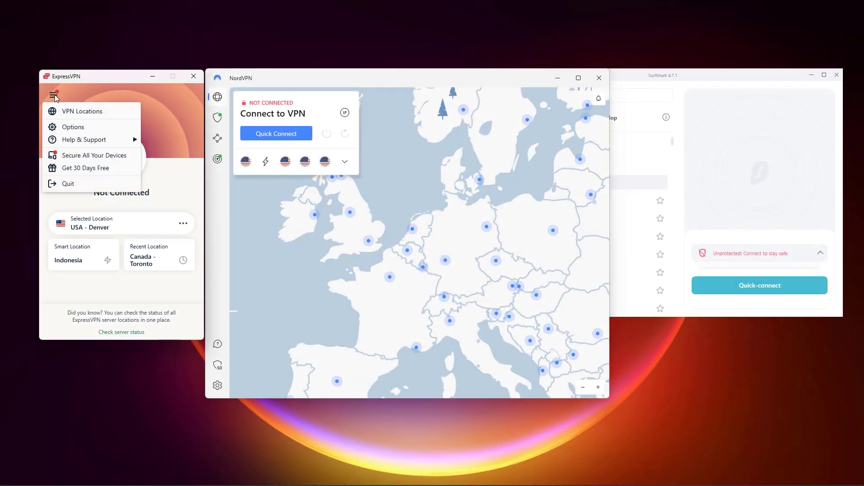
# - Browse the Protocol and Advanced option tabs, re-enable per-app connection management, and bring up its Settings
pyautogui.click(61, 126)
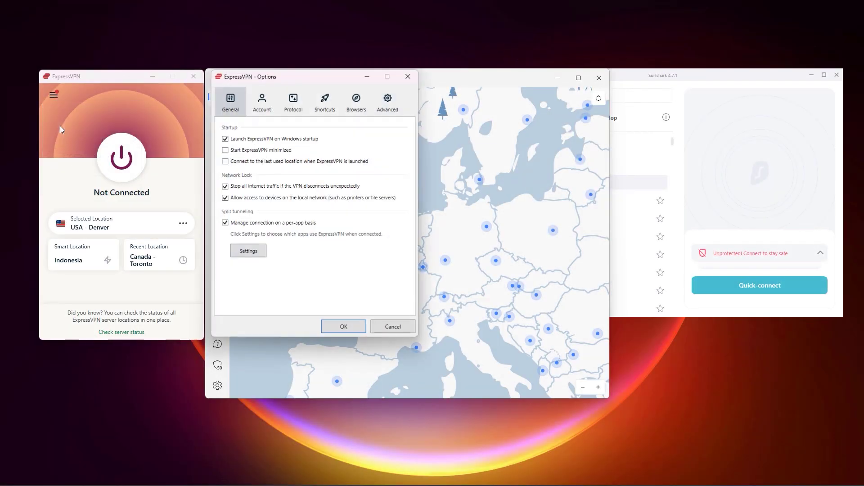
pyautogui.click(244, 222)
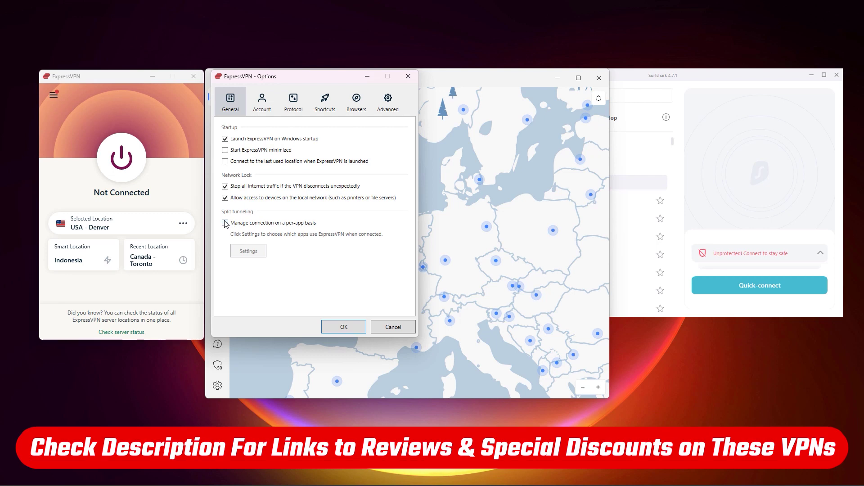
pyautogui.click(292, 108)
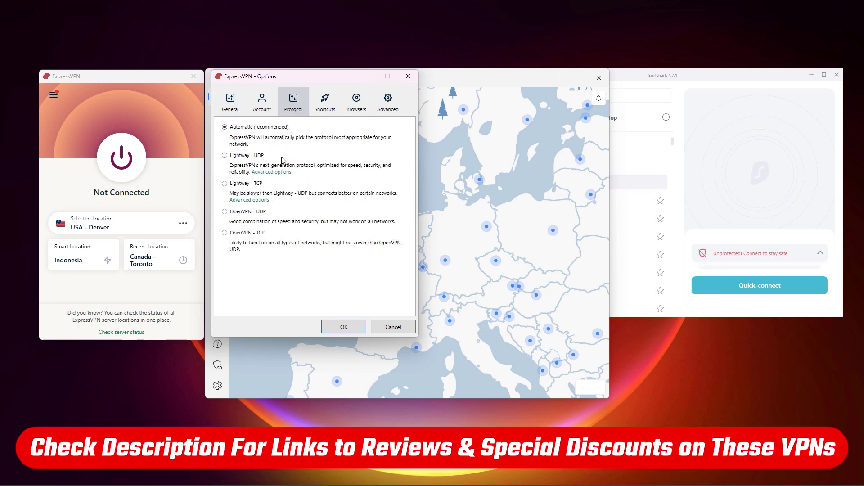
pyautogui.click(388, 104)
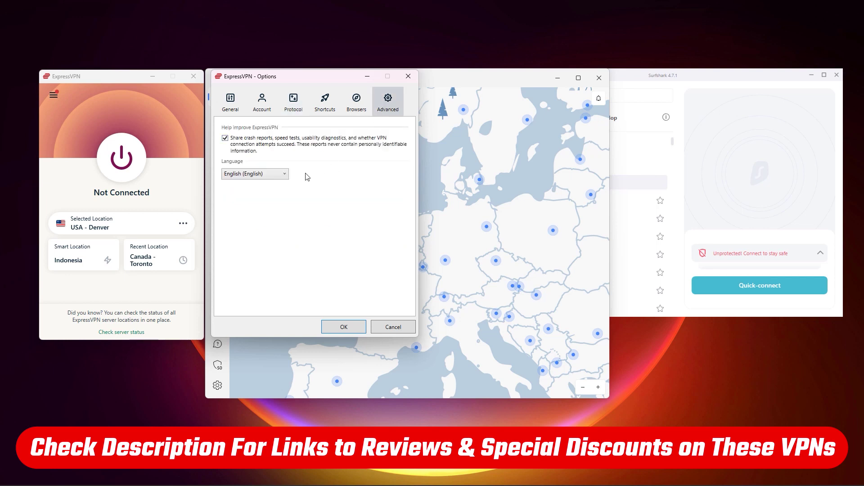
pyautogui.click(270, 180)
pyautogui.click(237, 110)
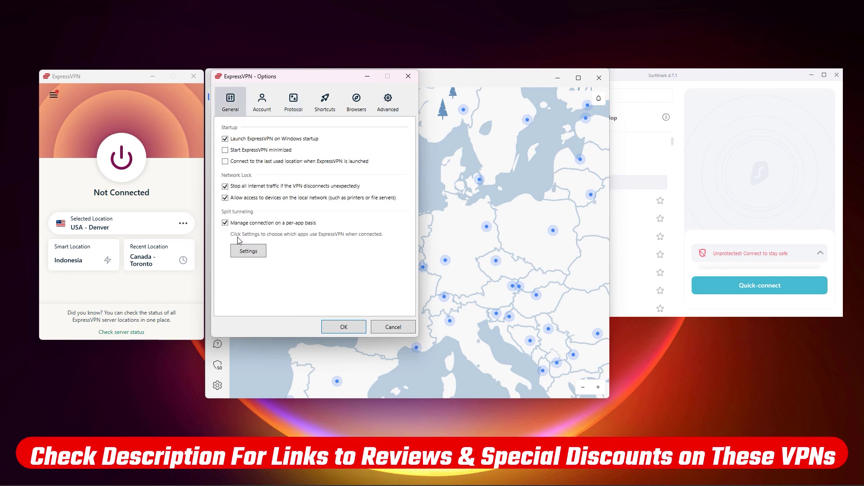
pyautogui.click(255, 257)
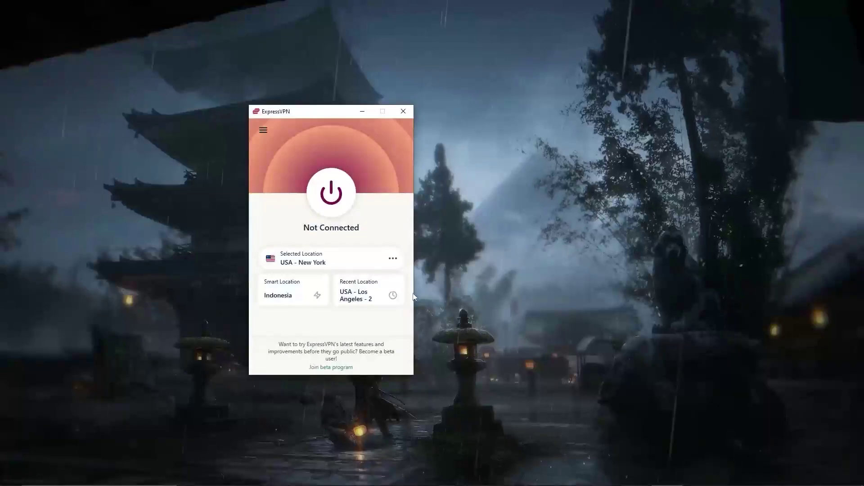
# - Show All Locations in the VPN Locations list and expand the Asia Pacific region
pyautogui.click(392, 258)
pyautogui.scroll(-2, 517, 286)
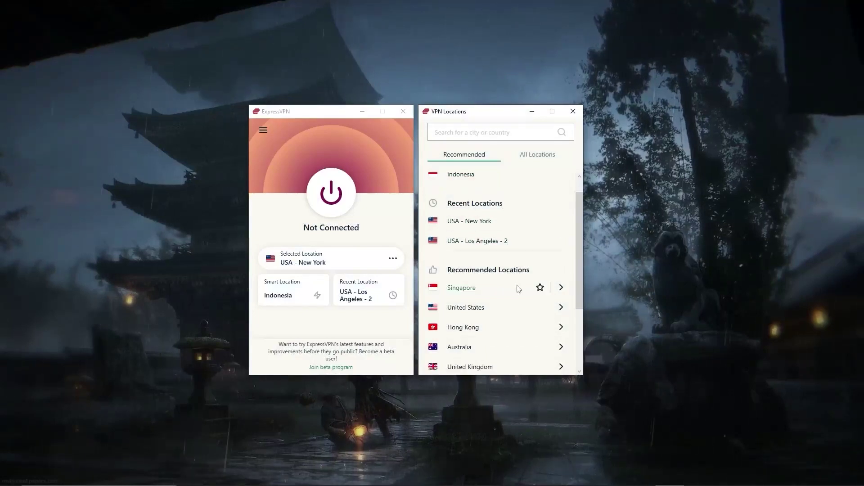
pyautogui.scroll(-2, 517, 284)
pyautogui.click(530, 154)
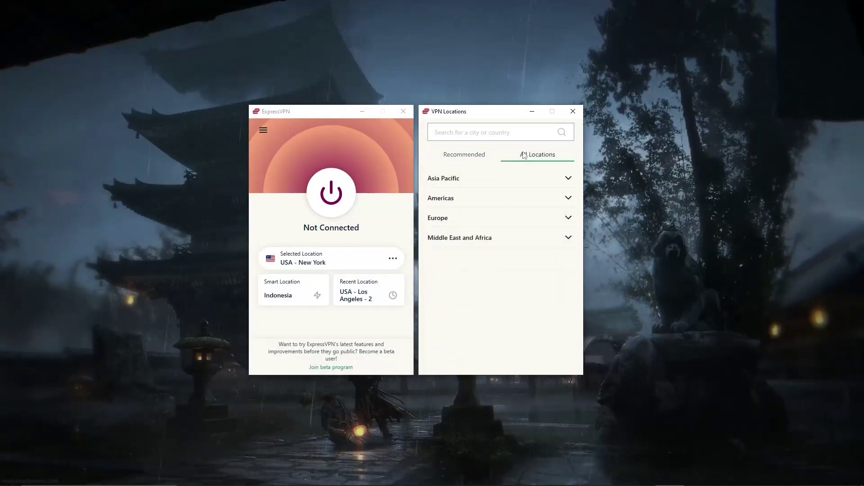
pyautogui.click(531, 178)
pyautogui.scroll(-1, 524, 301)
pyautogui.scroll(-1, 525, 301)
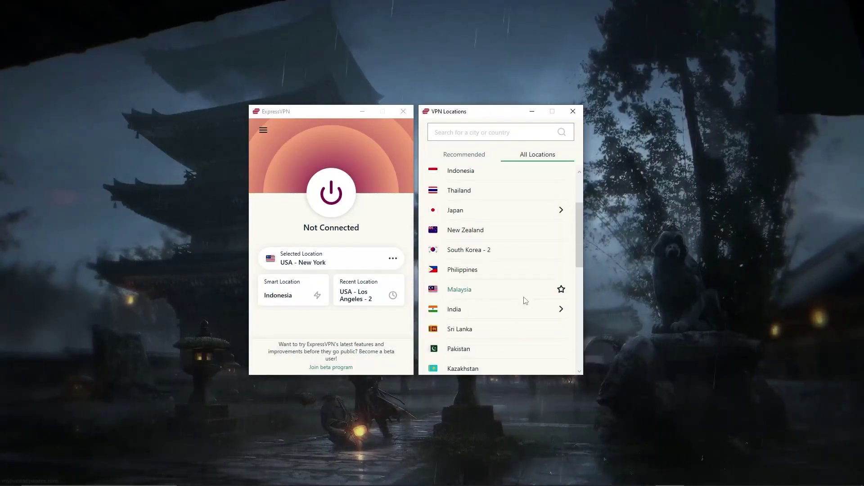
pyautogui.scroll(-1, 525, 301)
pyautogui.scroll(-1, 525, 301)
pyautogui.scroll(-1, 524, 302)
pyautogui.scroll(-2, 524, 300)
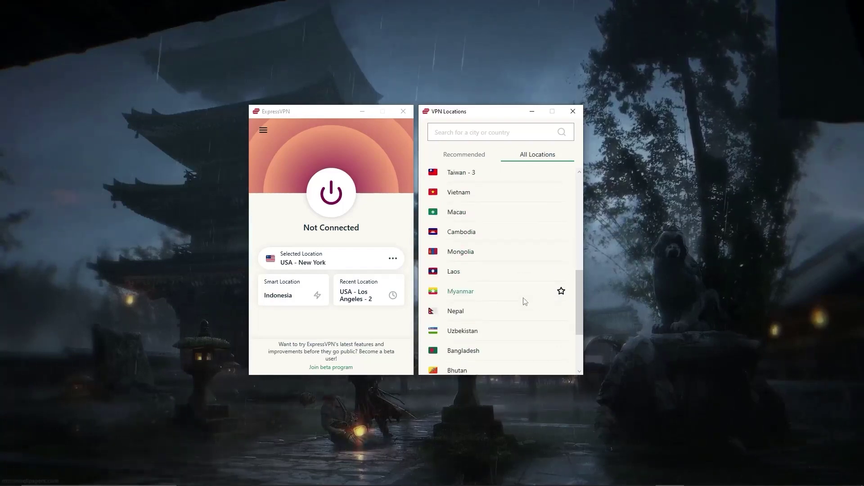
pyautogui.scroll(-2, 524, 301)
pyautogui.scroll(-1, 524, 300)
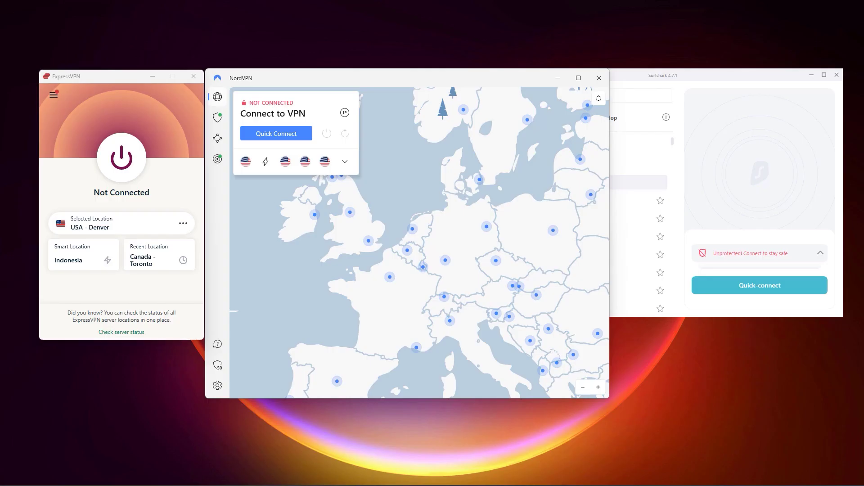
# - Bring up the ExpressVPN Options from the hamburger menu
pyautogui.click(51, 95)
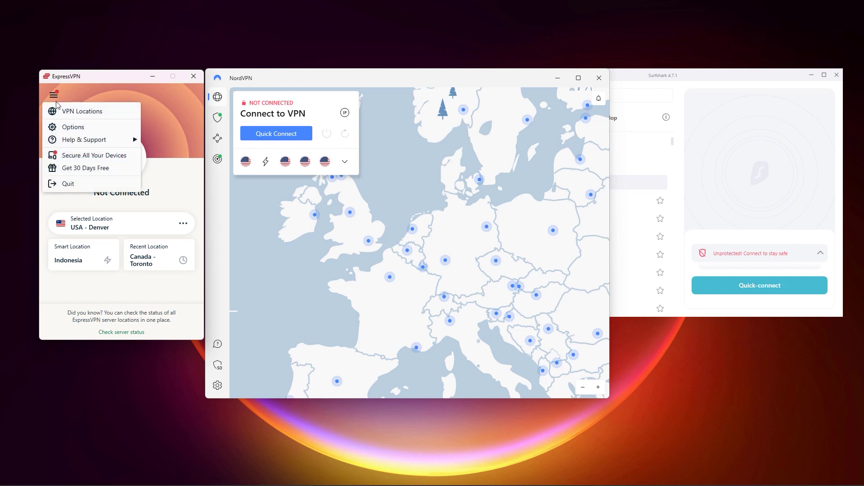
pyautogui.click(62, 128)
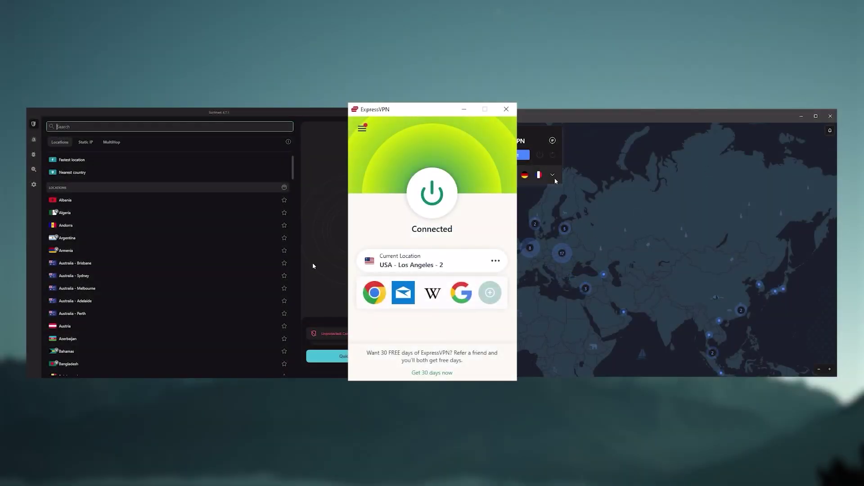
pyautogui.scroll(-2, 173, 254)
pyautogui.scroll(-2, 166, 249)
pyautogui.scroll(-1, 165, 249)
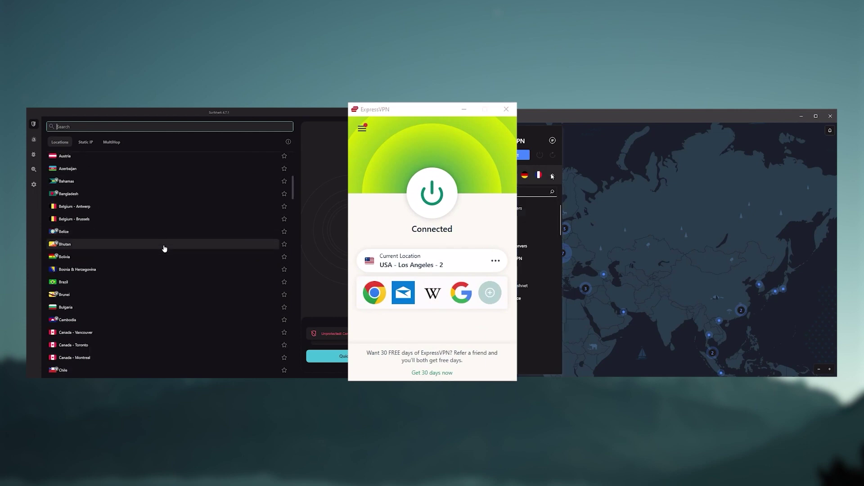
pyautogui.scroll(1, 127, 149)
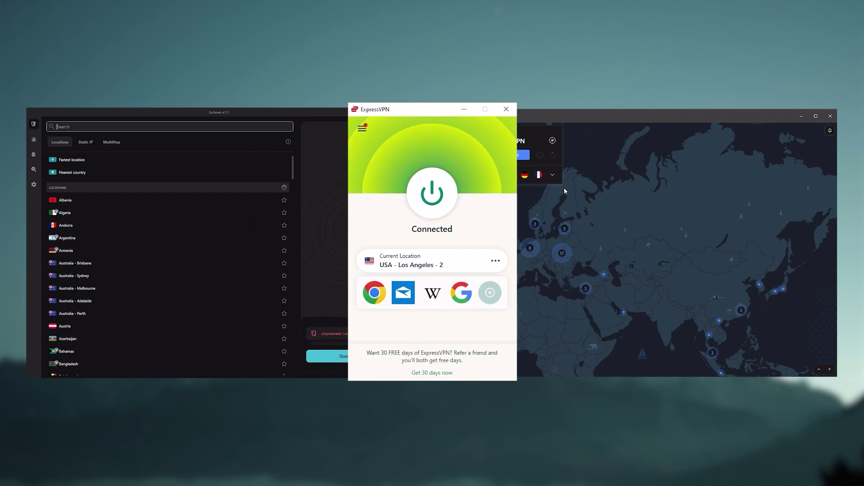
pyautogui.scroll(-1, 168, 252)
pyautogui.scroll(-1, 166, 248)
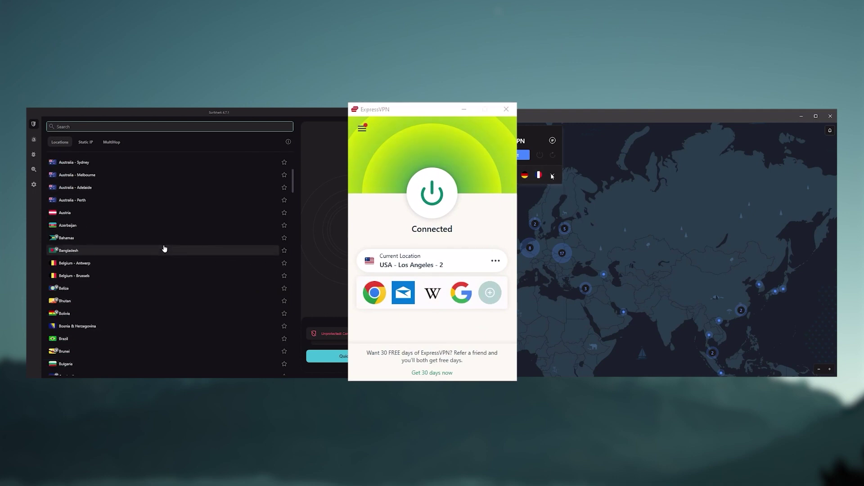
pyautogui.scroll(-1, 166, 248)
pyautogui.scroll(-1, 167, 247)
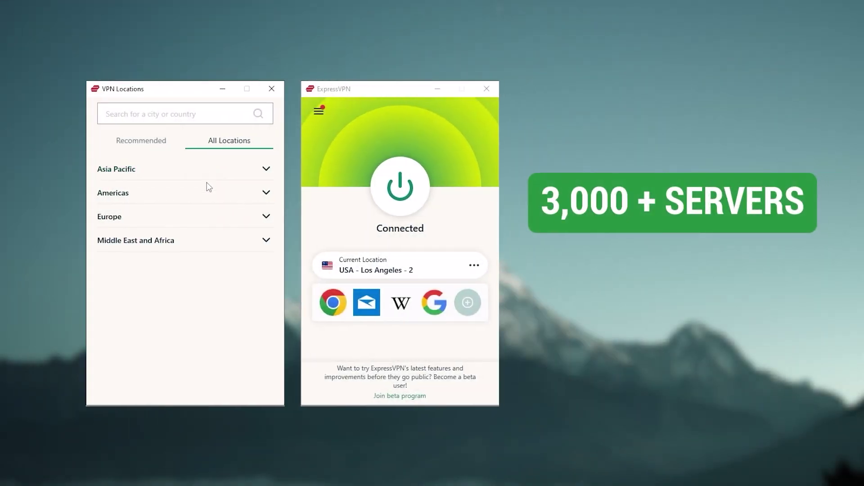
pyautogui.scroll(-2, 212, 239)
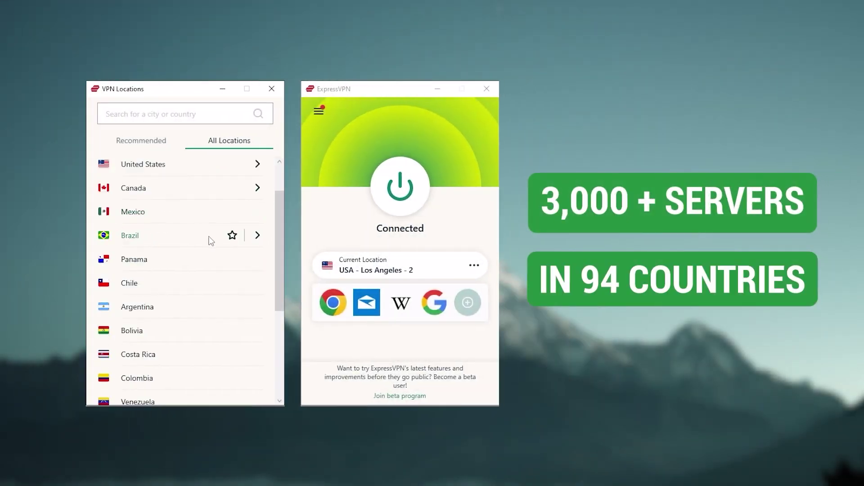
pyautogui.scroll(-2, 212, 242)
pyautogui.scroll(-3, 207, 243)
pyautogui.scroll(-2, 207, 243)
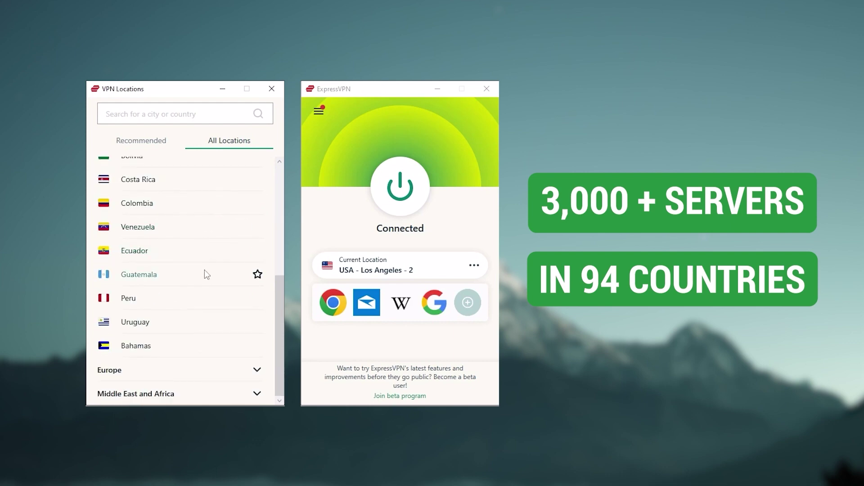
# - Expand the Europe region in All Locations to list its countries
pyautogui.click(226, 374)
pyautogui.scroll(-2, 216, 371)
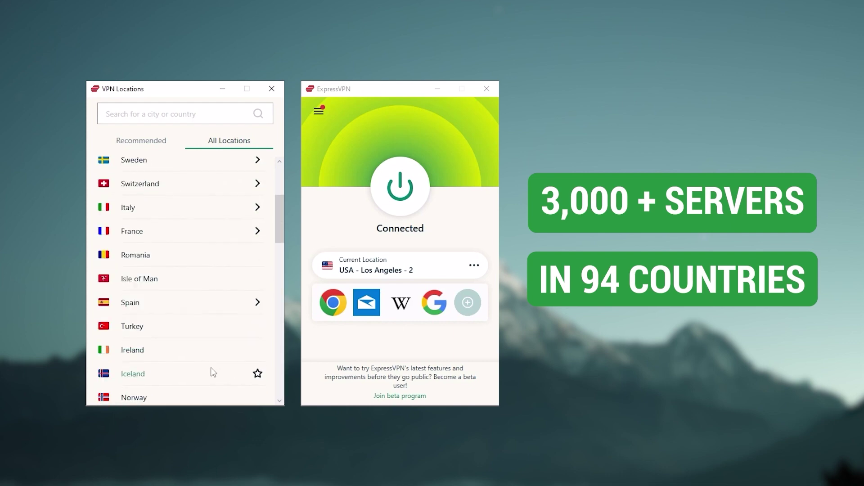
pyautogui.scroll(-2, 213, 371)
pyautogui.scroll(-2, 212, 371)
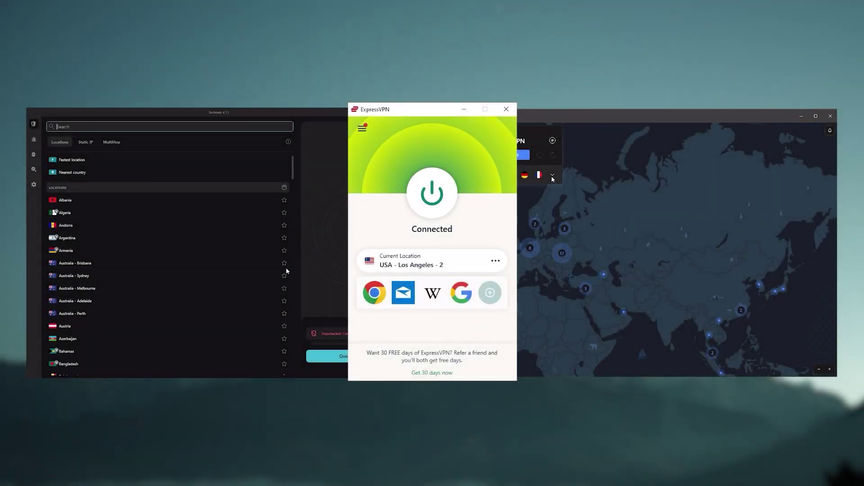
pyautogui.scroll(-3, 166, 251)
pyautogui.scroll(1, 164, 249)
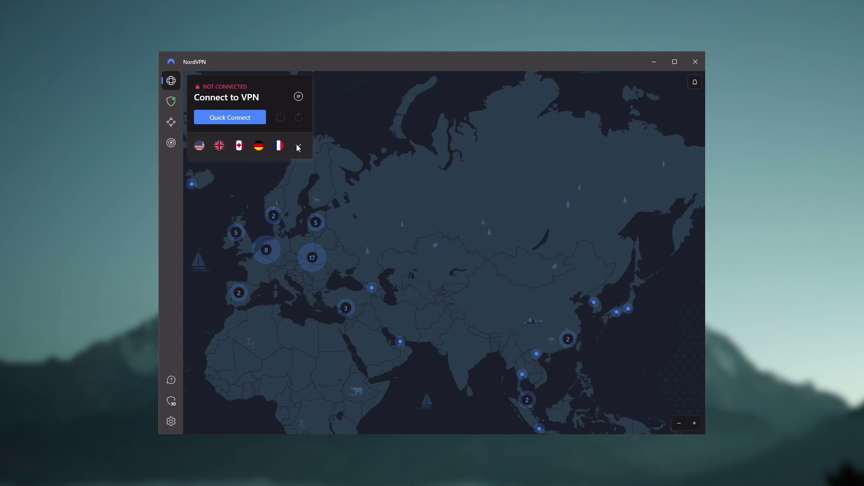
# - Expand and collapse the server list, then view the Threat Protection settings
pyautogui.click(298, 146)
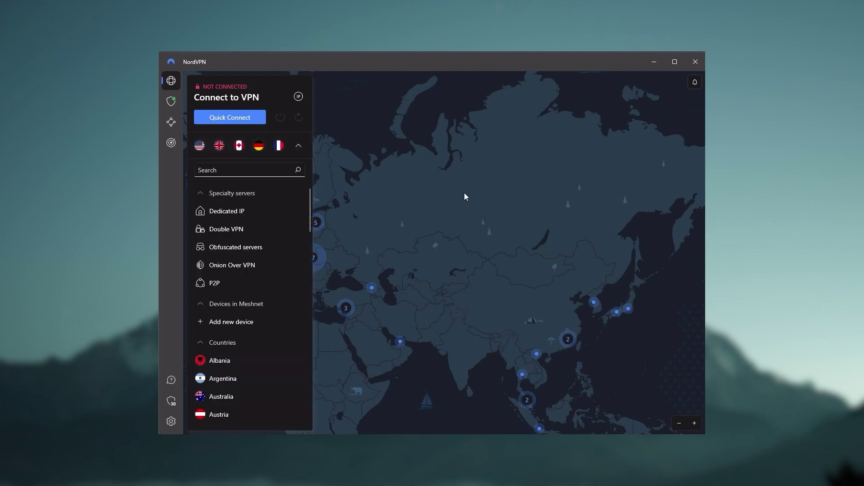
pyautogui.click(305, 145)
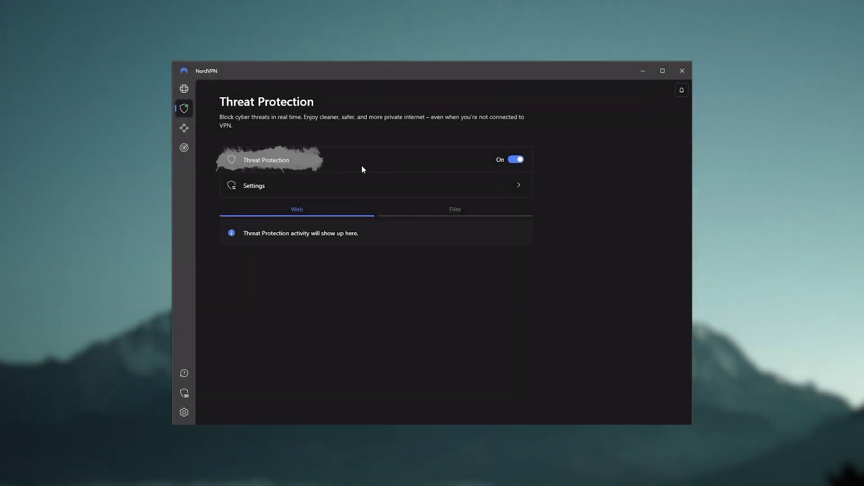
pyautogui.click(297, 192)
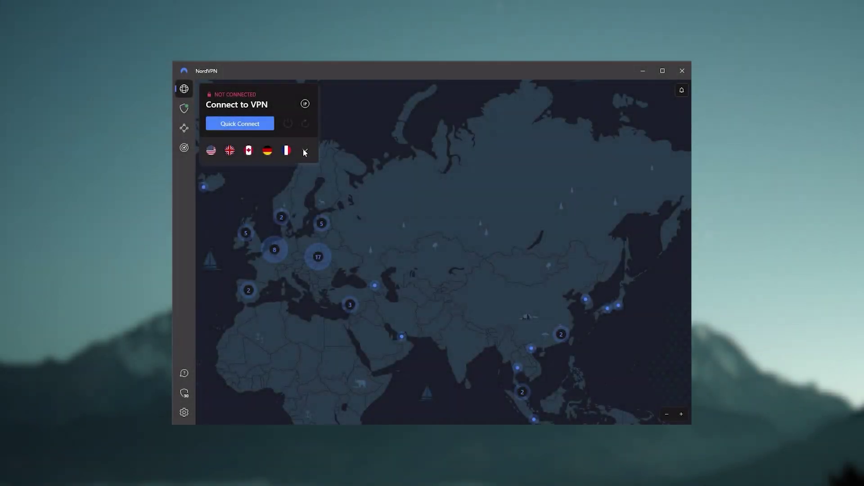
# - Expand and collapse the specialty servers and country list twice, then pan the map
pyautogui.click(305, 151)
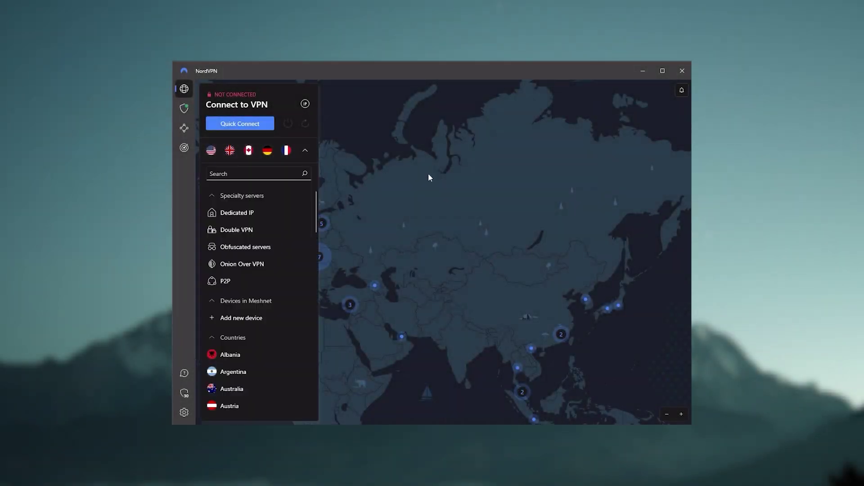
pyautogui.click(305, 151)
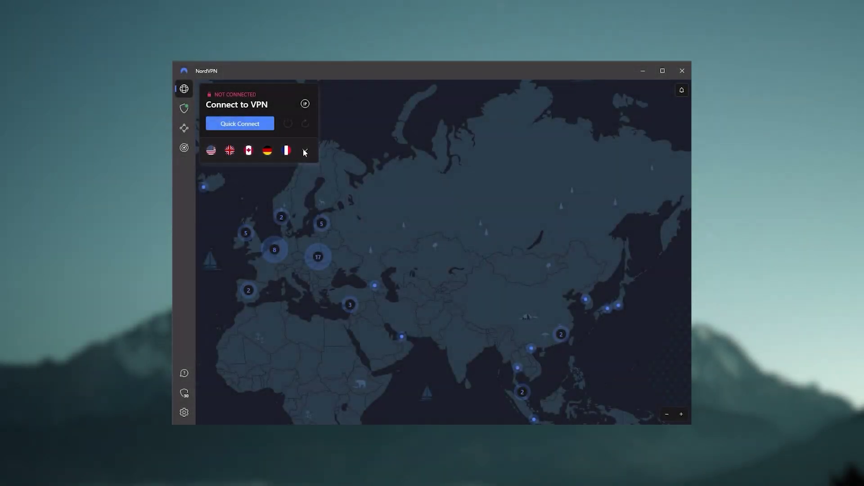
pyautogui.click(304, 151)
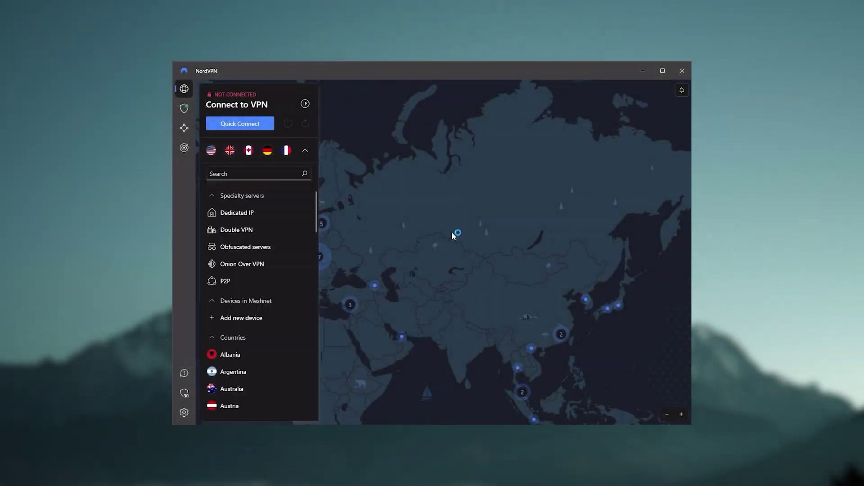
pyautogui.click(305, 150)
pyautogui.moveTo(447, 297)
pyautogui.mouseDown()
pyautogui.moveTo(376, 234)
pyautogui.moveTo(550, 269)
pyautogui.mouseUp()
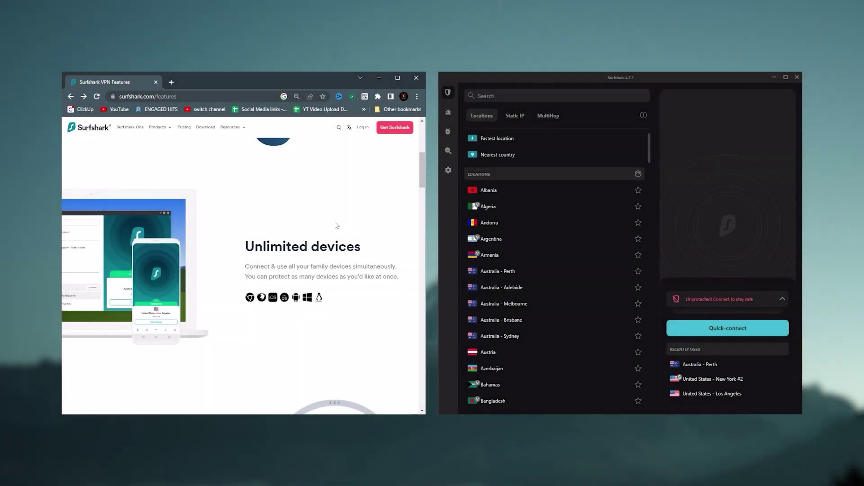
pyautogui.scroll(-1, 289, 240)
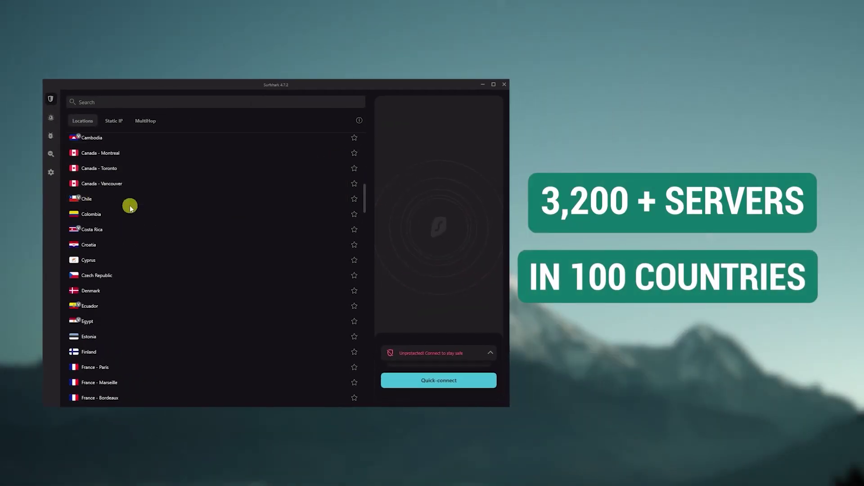
pyautogui.scroll(-2, 165, 200)
pyautogui.scroll(-2, 165, 201)
pyautogui.scroll(-3, 164, 201)
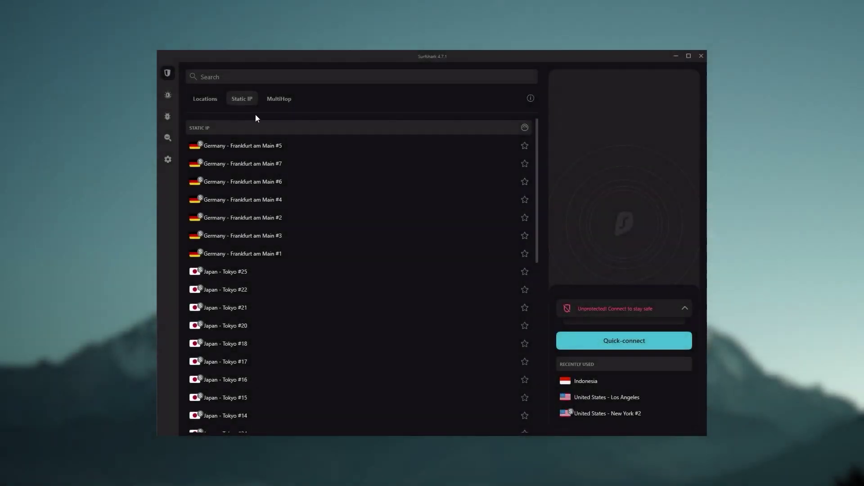
pyautogui.scroll(-2, 249, 156)
pyautogui.click(278, 99)
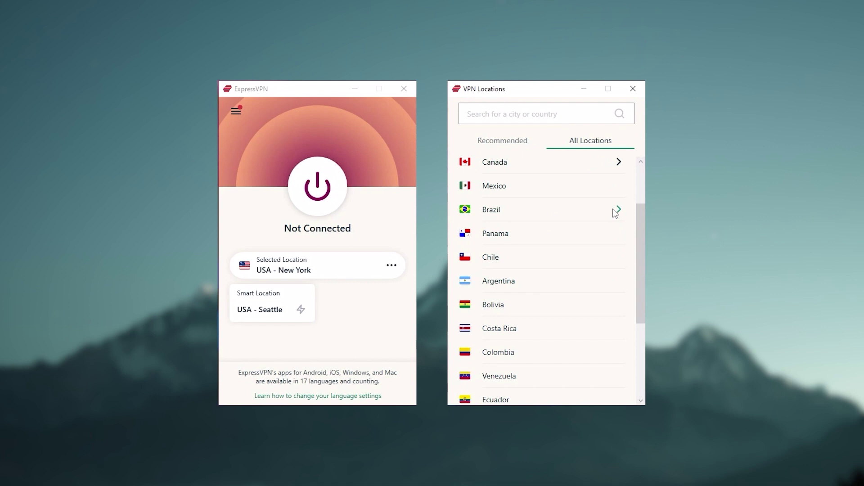
pyautogui.scroll(-2, 566, 261)
pyautogui.scroll(2, 565, 262)
pyautogui.scroll(1, 565, 262)
pyautogui.scroll(1, 565, 263)
pyautogui.scroll(-2, 564, 259)
pyautogui.scroll(-4, 563, 259)
pyautogui.scroll(-2, 563, 261)
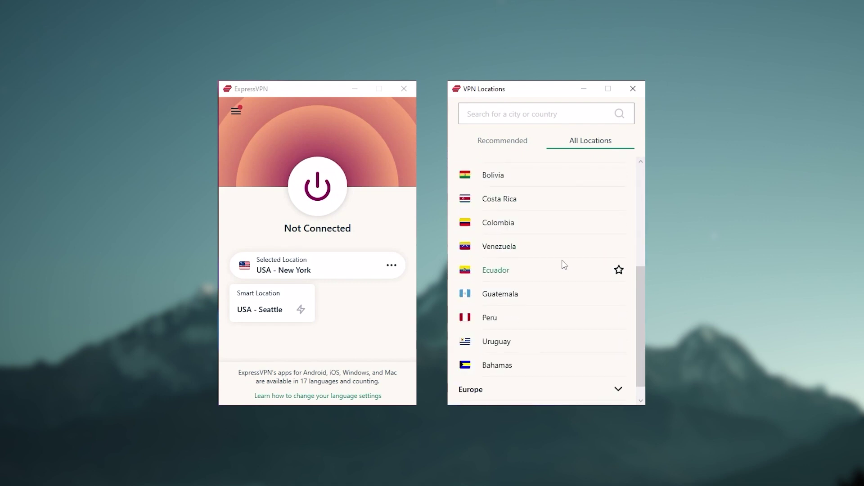
pyautogui.scroll(-1, 562, 262)
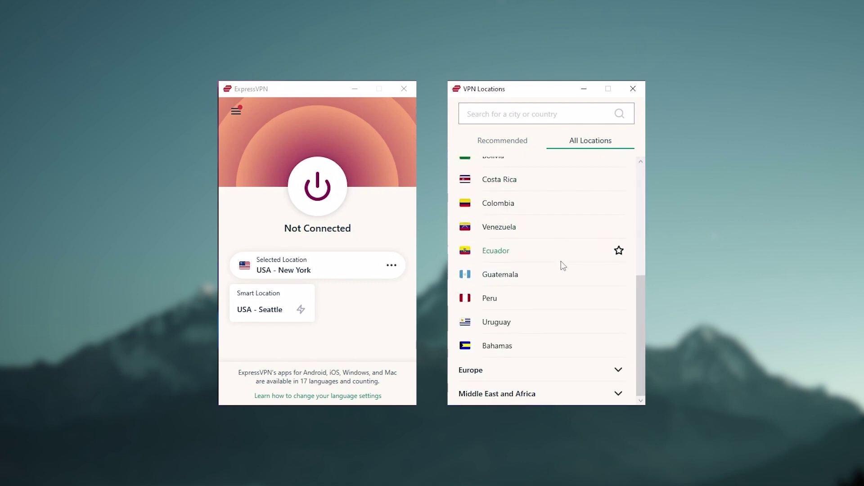
# - Expand the Europe group in All Locations to show its countries
pyautogui.click(615, 370)
pyautogui.scroll(-1, 556, 267)
pyautogui.scroll(-1, 555, 267)
pyautogui.scroll(-2, 558, 263)
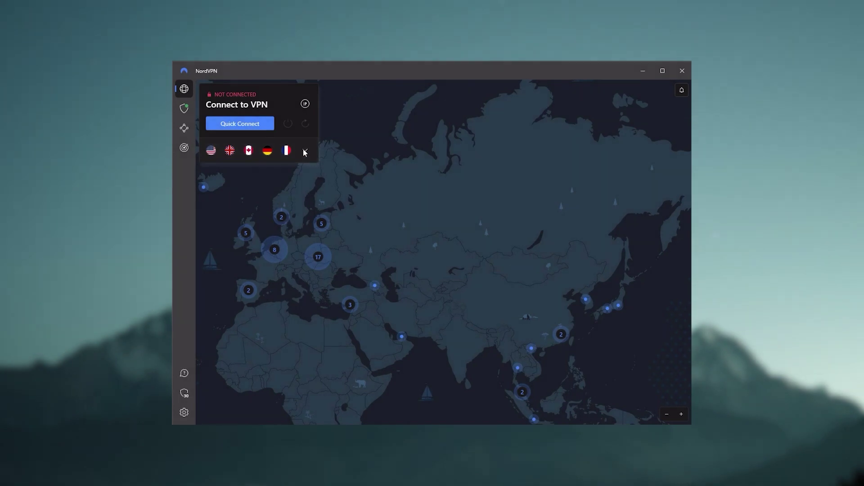
pyautogui.click(304, 151)
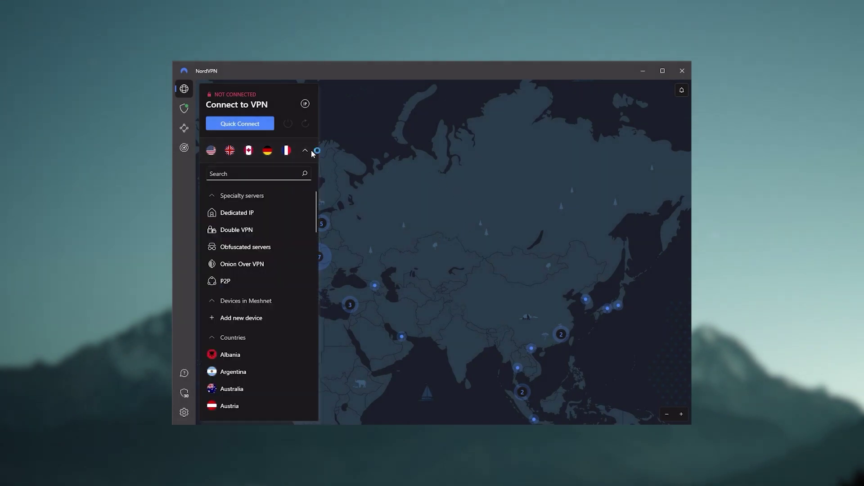
pyautogui.click(307, 150)
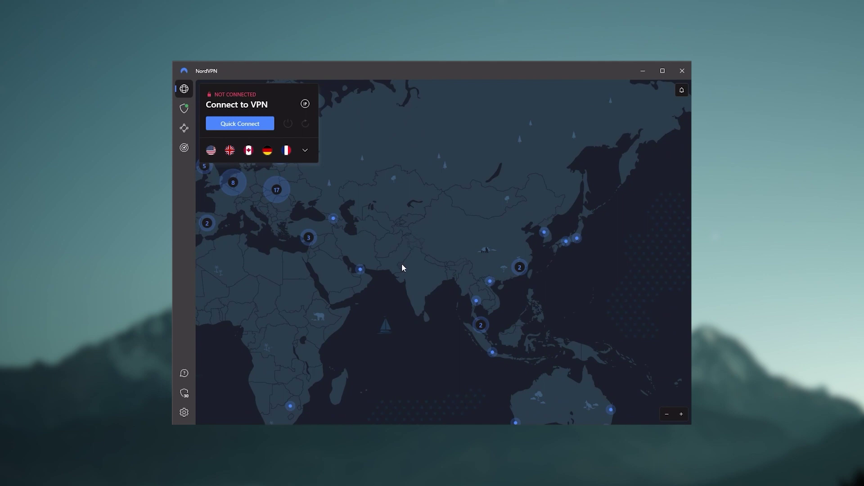
pyautogui.moveTo(403, 268); pyautogui.dragTo(546, 322)
pyautogui.moveTo(522, 205)
pyautogui.mouseDown()
pyautogui.moveTo(518, 293)
pyautogui.moveTo(586, 313)
pyautogui.mouseUp()
pyautogui.moveTo(346, 250)
pyautogui.mouseDown()
pyautogui.moveTo(501, 185)
pyautogui.moveTo(466, 243)
pyautogui.moveTo(398, 318)
pyautogui.moveTo(360, 236)
pyautogui.mouseUp()
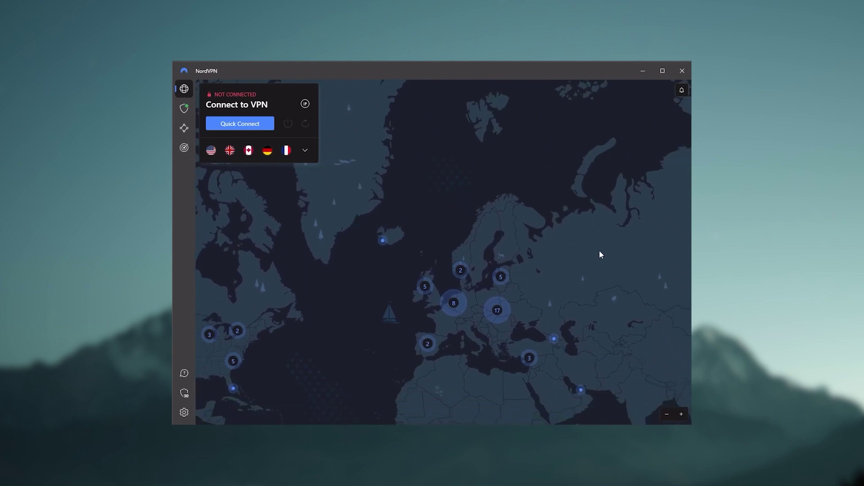
pyautogui.moveTo(600, 252)
pyautogui.mouseDown()
pyautogui.moveTo(430, 227)
pyautogui.moveTo(344, 245)
pyautogui.mouseUp()
pyautogui.moveTo(454, 303)
pyautogui.mouseDown()
pyautogui.moveTo(477, 216)
pyautogui.moveTo(465, 164)
pyautogui.mouseUp()
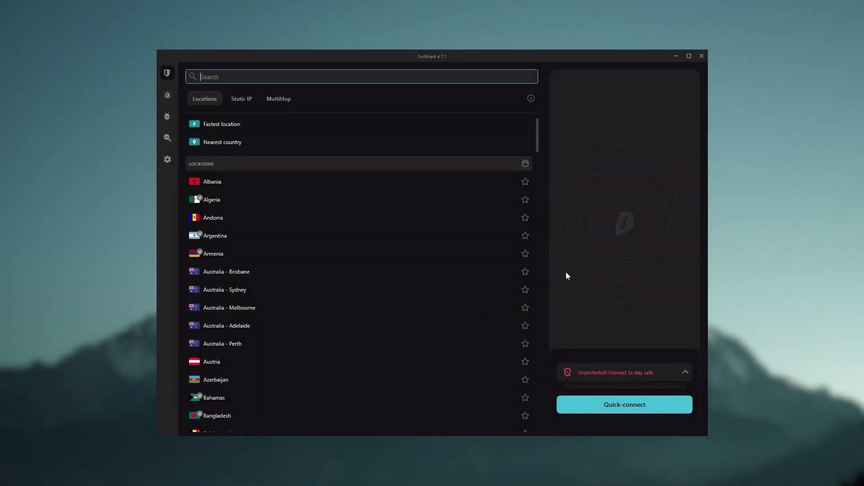
pyautogui.scroll(-3, 354, 248)
pyautogui.scroll(-1, 343, 212)
pyautogui.scroll(2, 343, 212)
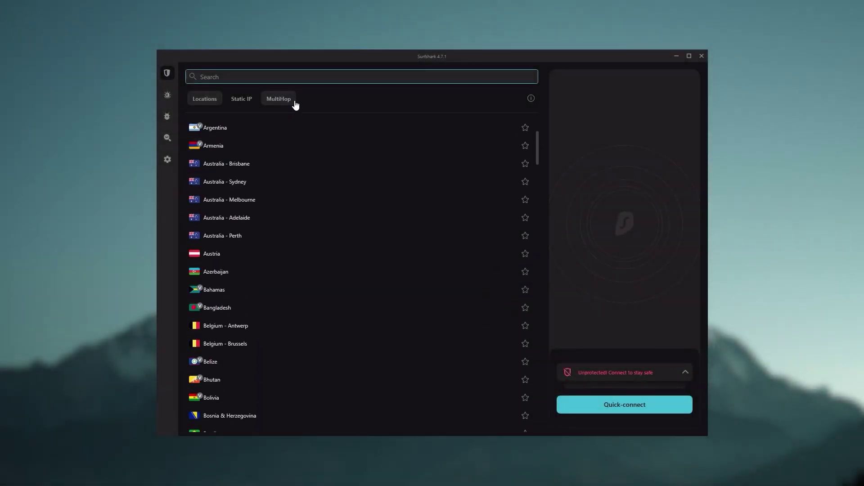
pyautogui.click(169, 95)
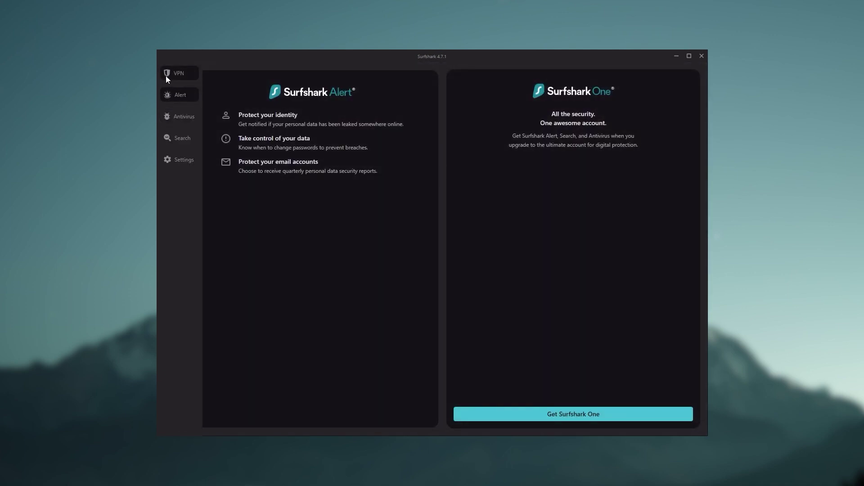
pyautogui.click(167, 74)
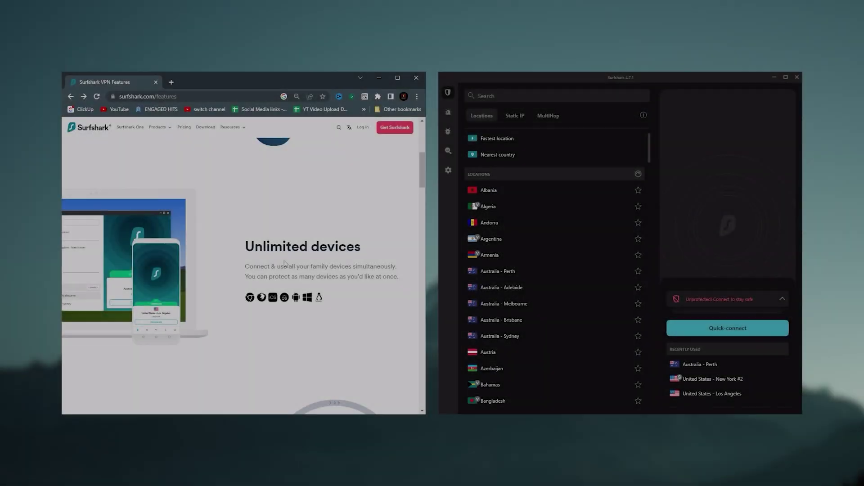
pyautogui.scroll(-1, 294, 237)
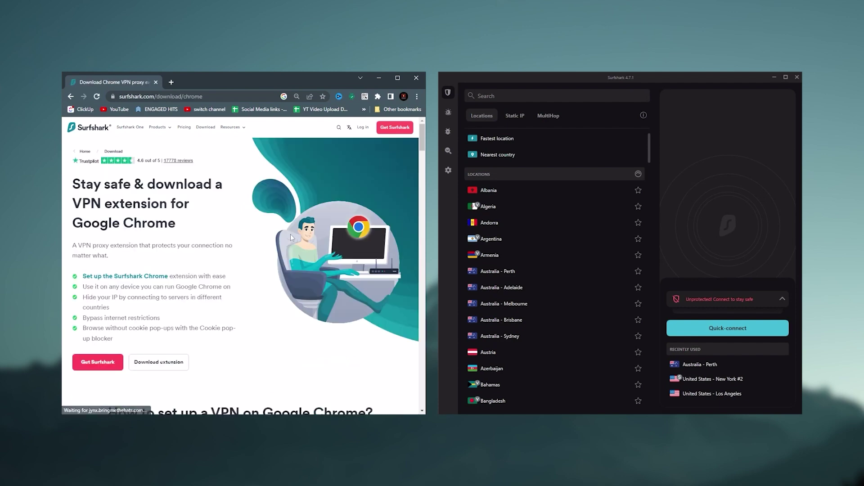
pyautogui.scroll(-3, 290, 234)
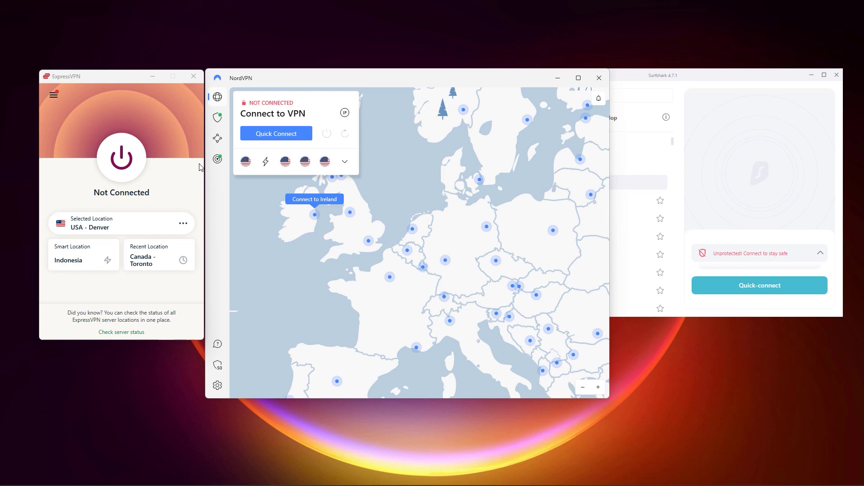
# - Reach ExpressVPN Options, then download the Windows installer from the website
pyautogui.click(51, 94)
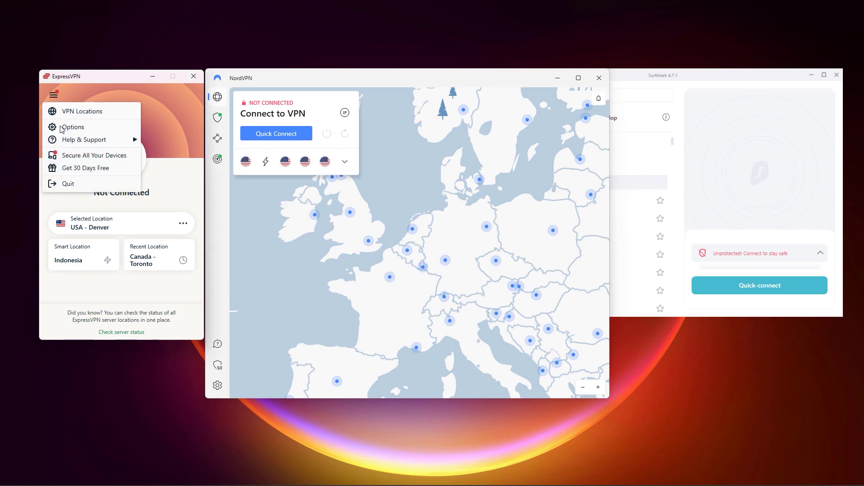
pyautogui.click(76, 128)
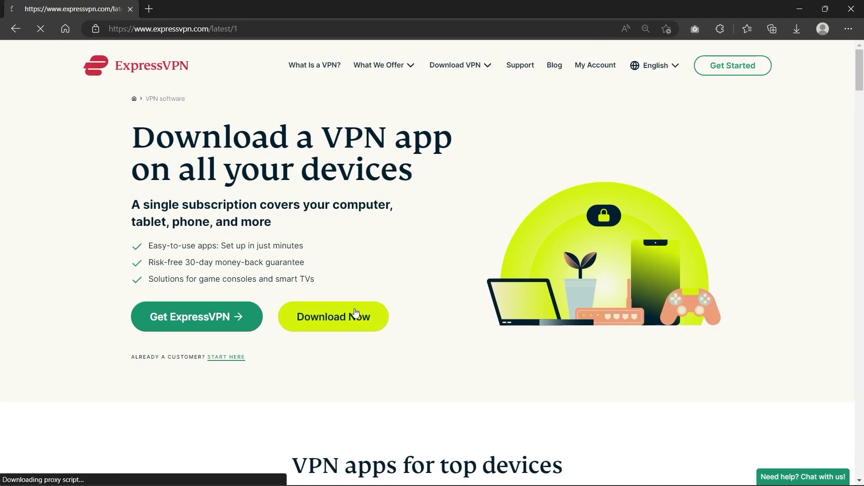
pyautogui.click(586, 352)
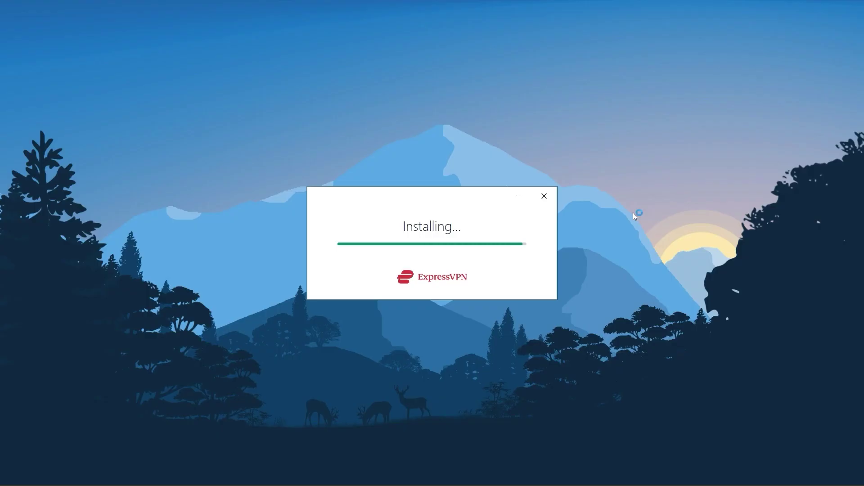
# - Sign in to the newly installed ExpressVPN app
pyautogui.click(453, 345)
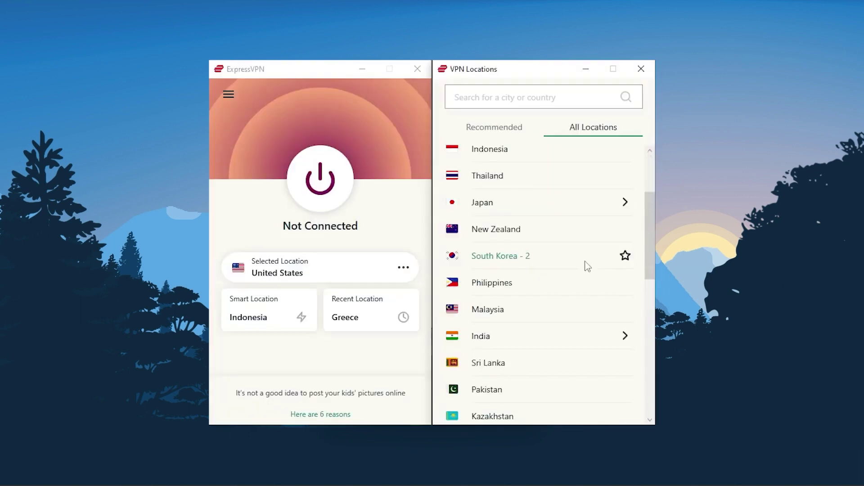
pyautogui.scroll(-5, 587, 266)
pyautogui.scroll(-5, 565, 275)
pyautogui.scroll(-5, 517, 361)
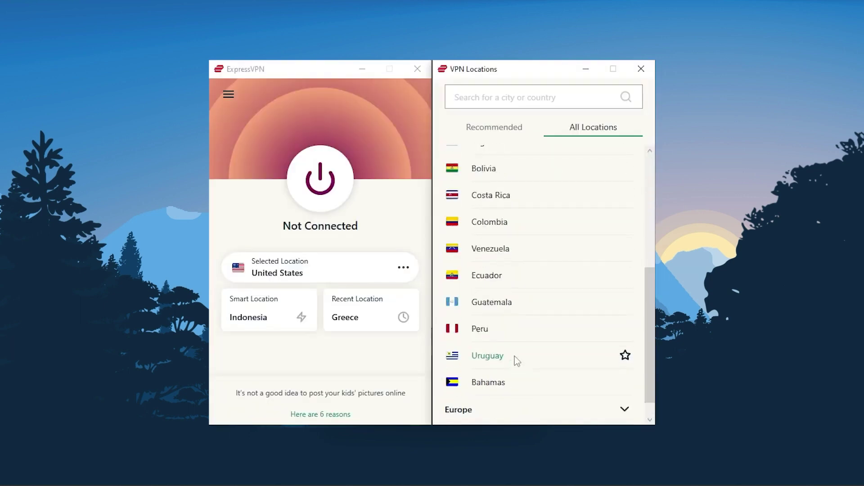
pyautogui.scroll(-5, 518, 359)
pyautogui.scroll(-5, 533, 385)
pyautogui.scroll(-5, 526, 371)
pyautogui.scroll(-5, 517, 358)
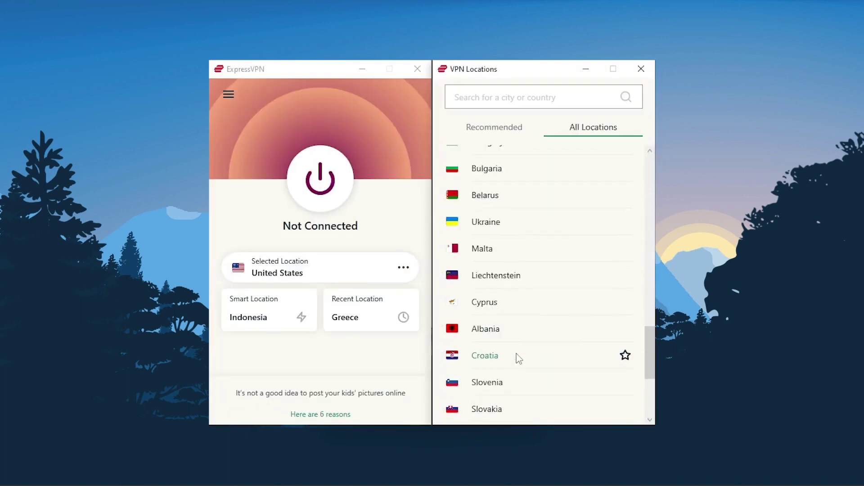
pyautogui.scroll(-3, 518, 357)
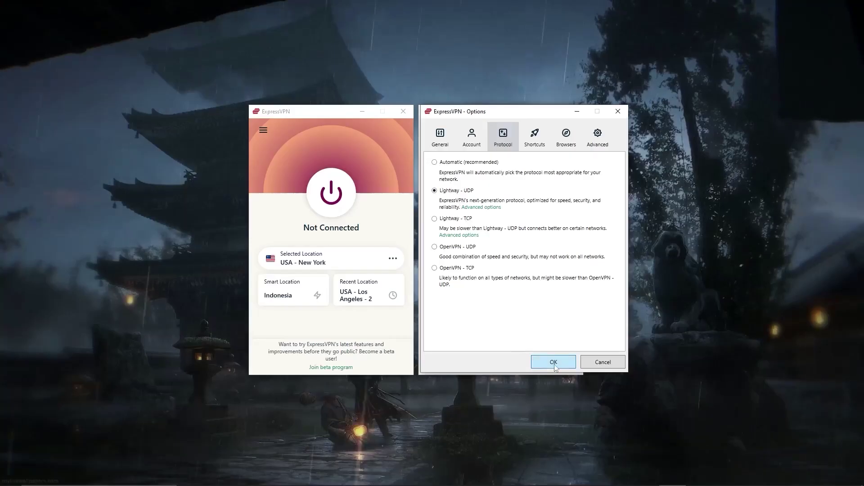
pyautogui.scroll(-10, 513, 257)
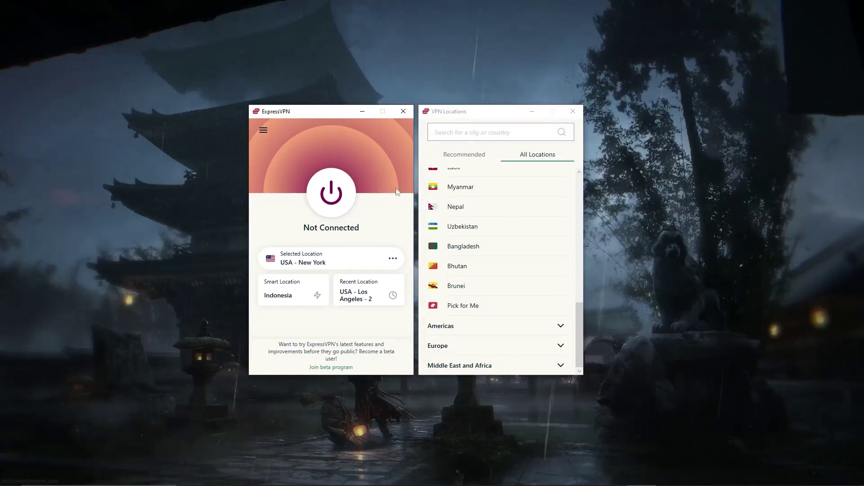
# - Close VPN Locations and connect to USA – New York
pyautogui.click(573, 110)
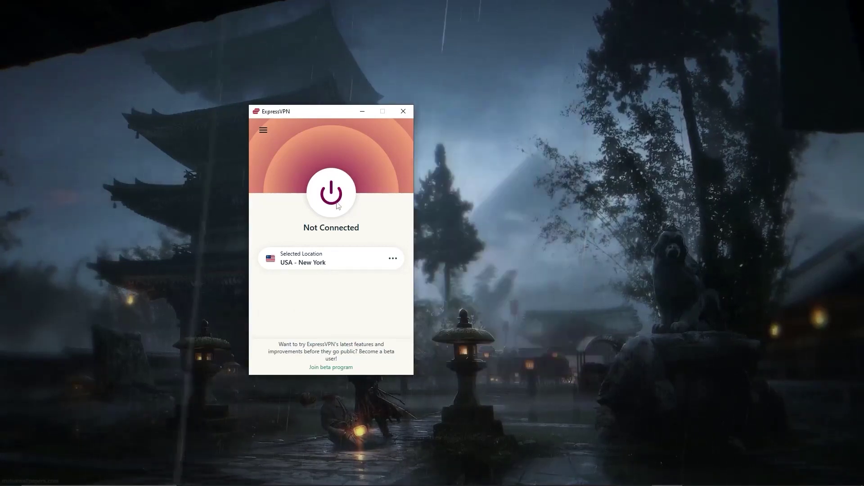
pyautogui.click(345, 209)
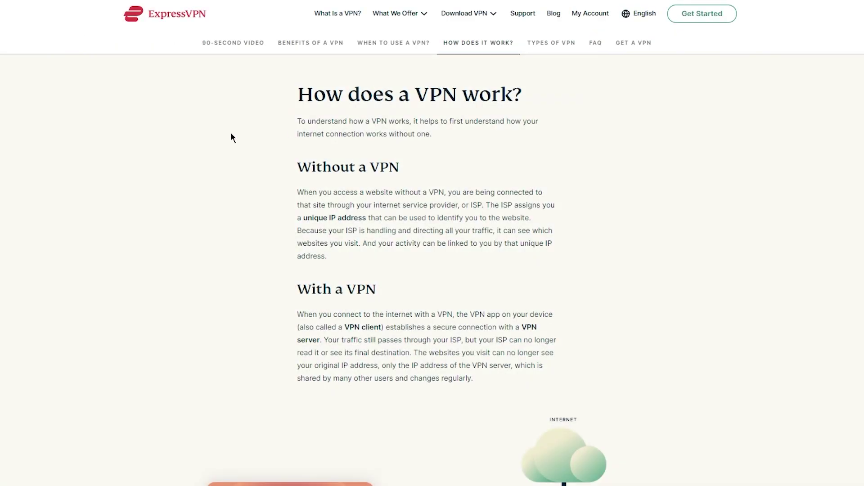
pyautogui.scroll(-1, 249, 162)
pyautogui.scroll(-2, 249, 162)
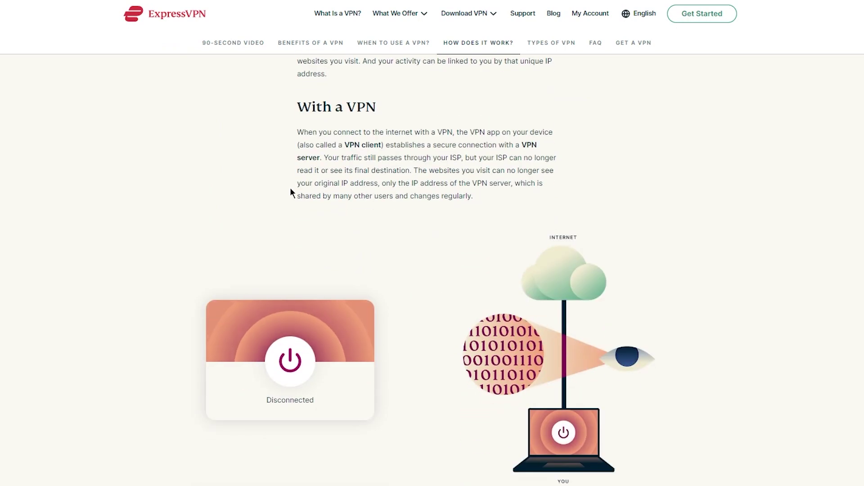
pyautogui.click(289, 363)
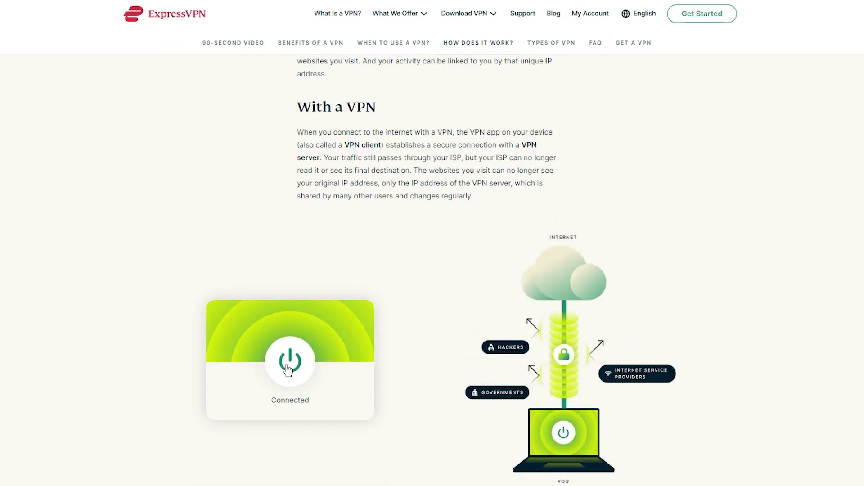
pyautogui.click(289, 364)
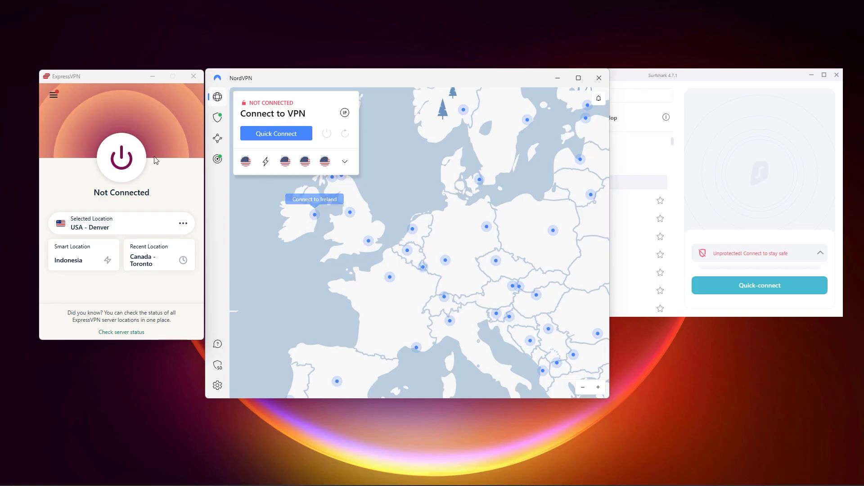
# - Browse the Protocol and Advanced option tabs, including interface languages, then return to General
pyautogui.click(53, 94)
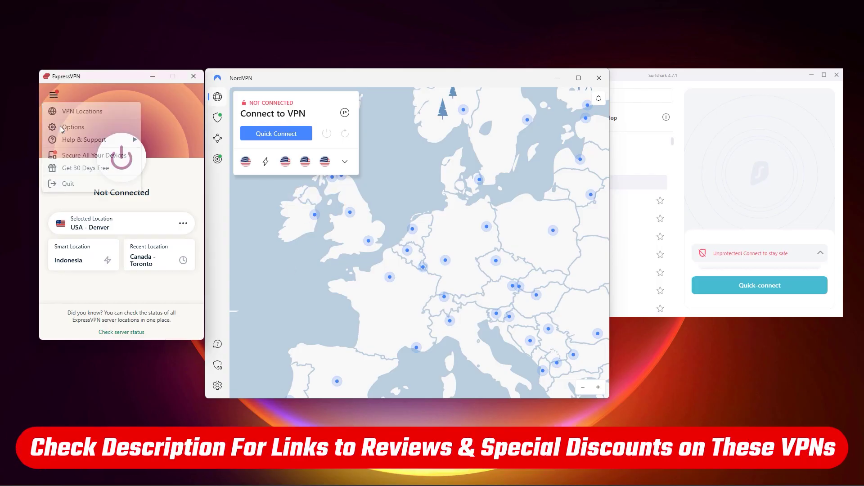
pyautogui.click(61, 128)
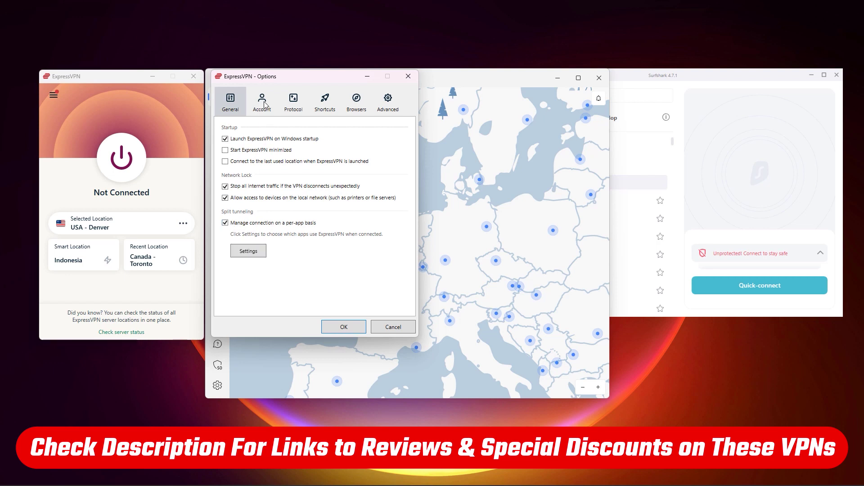
pyautogui.click(294, 103)
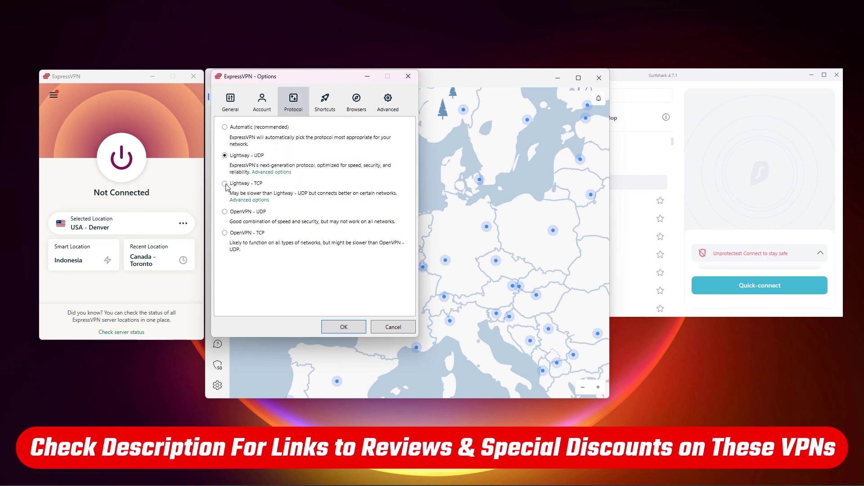
pyautogui.click(388, 104)
pyautogui.click(269, 174)
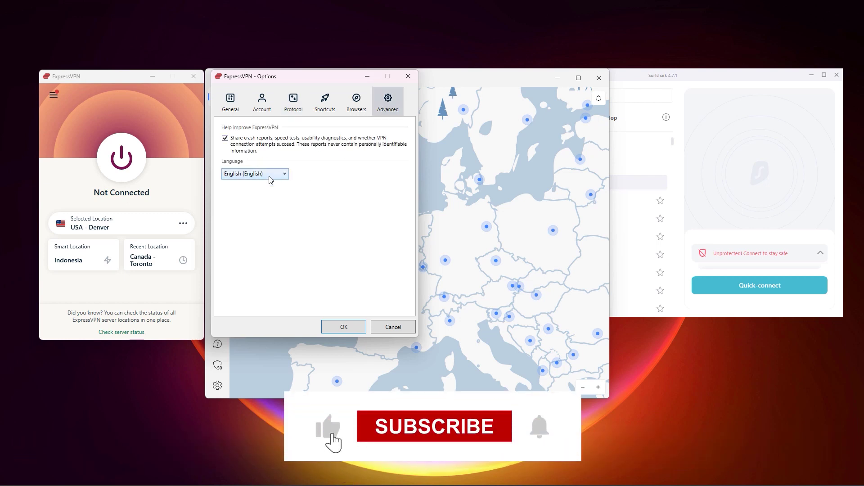
pyautogui.click(237, 112)
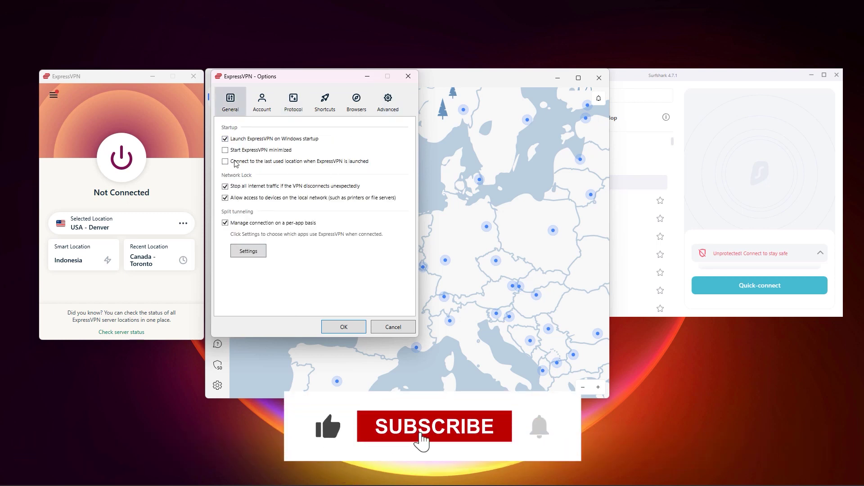
# - Set split tunnelling to 'Do not allow selected apps' and bring up the app picker
pyautogui.click(258, 253)
pyautogui.click(369, 243)
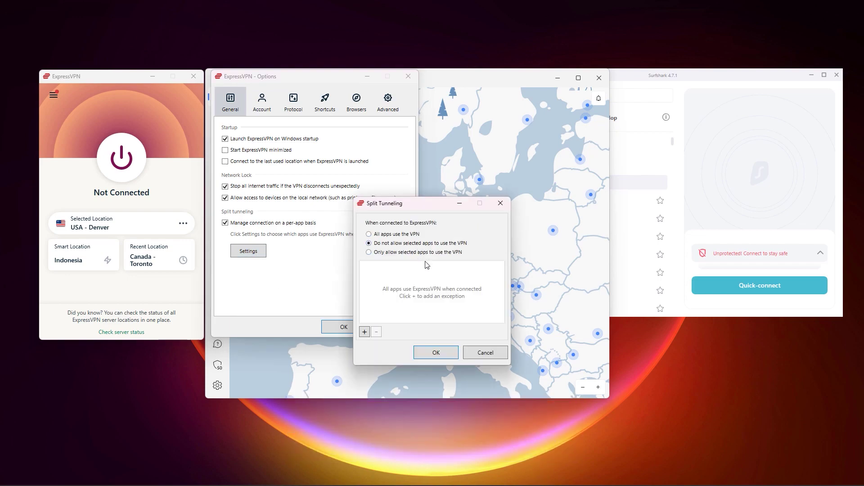
pyautogui.click(365, 332)
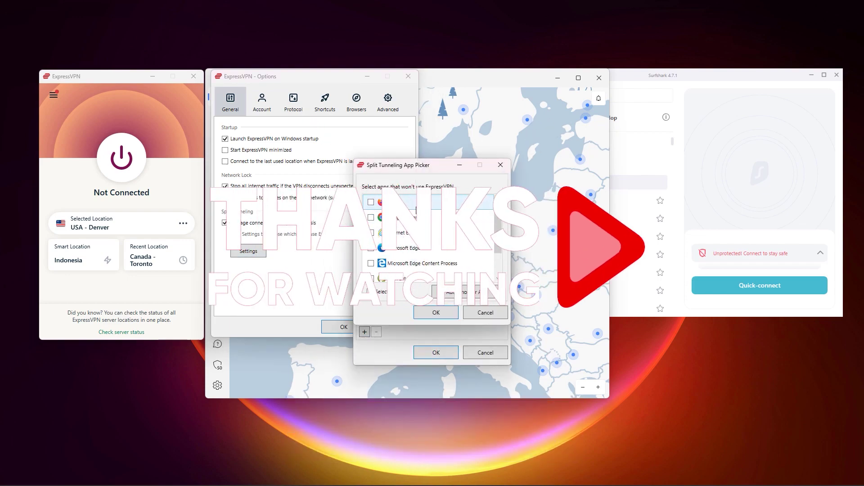